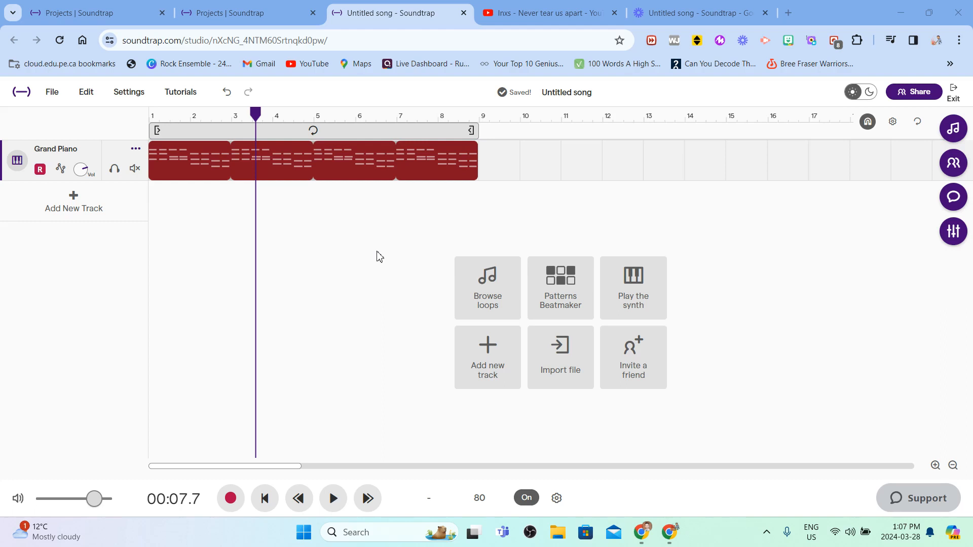
# Step: Play the Grand Piano loop from the beginning of the song and stop it partway through
pyautogui.click(264, 499)
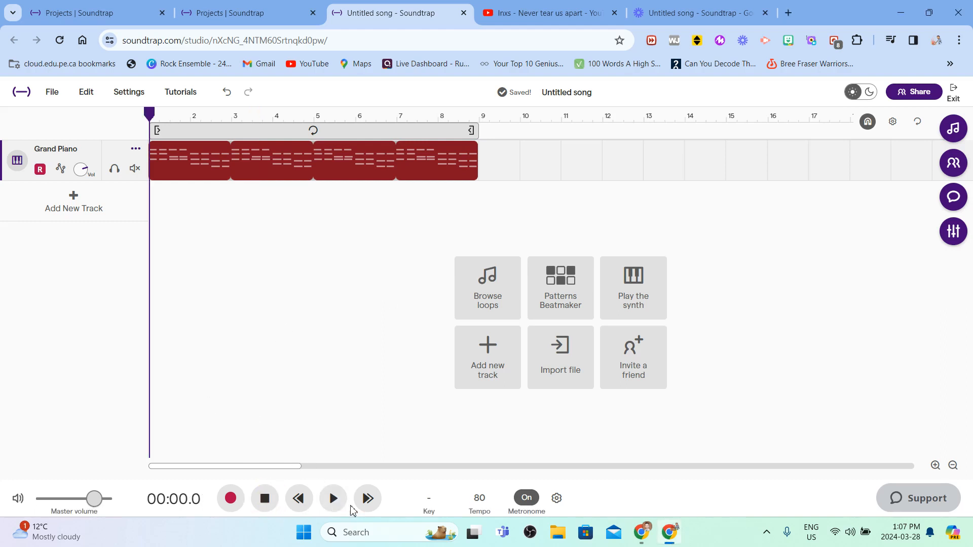
pyautogui.click(333, 498)
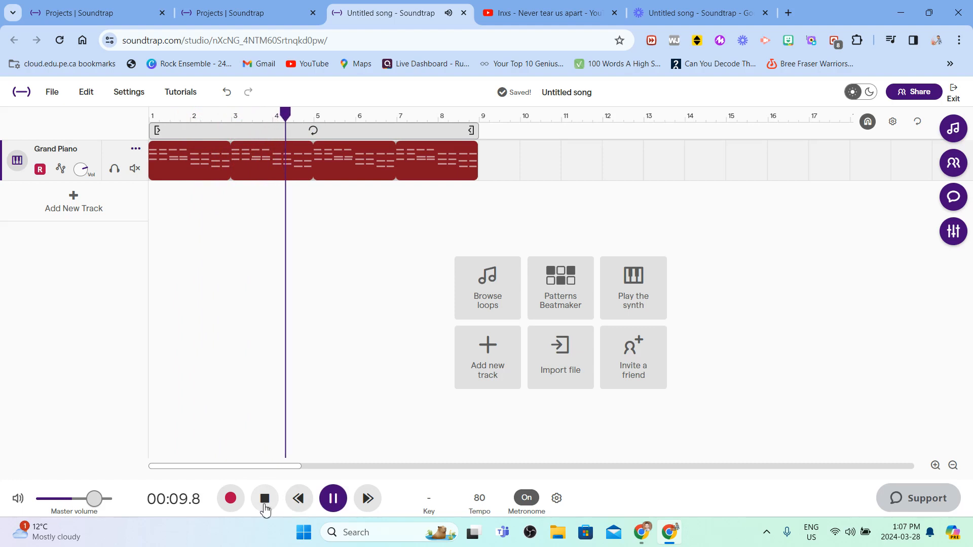
pyautogui.click(265, 498)
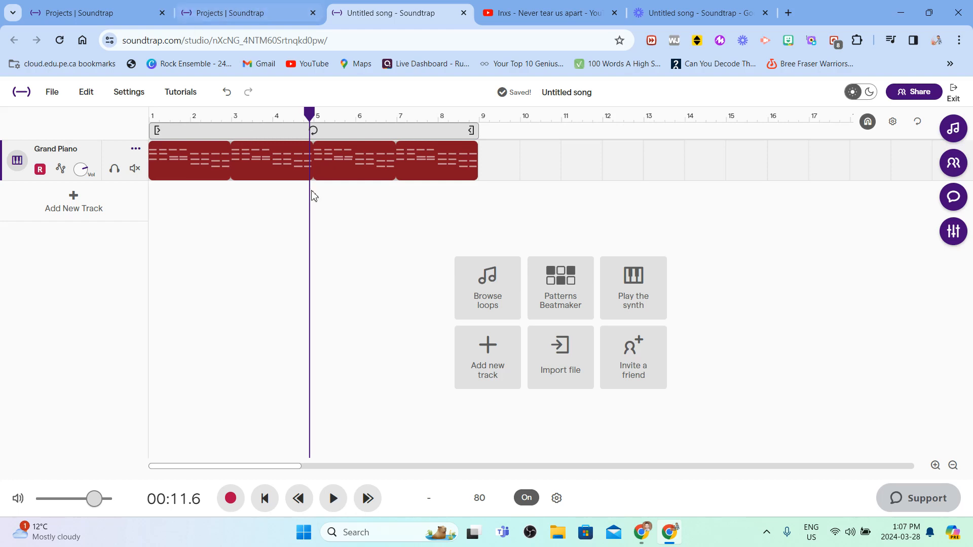
# Step: Open the first Grand Piano region for note editing in the Piano Roll
pyautogui.moveTo(203, 167)
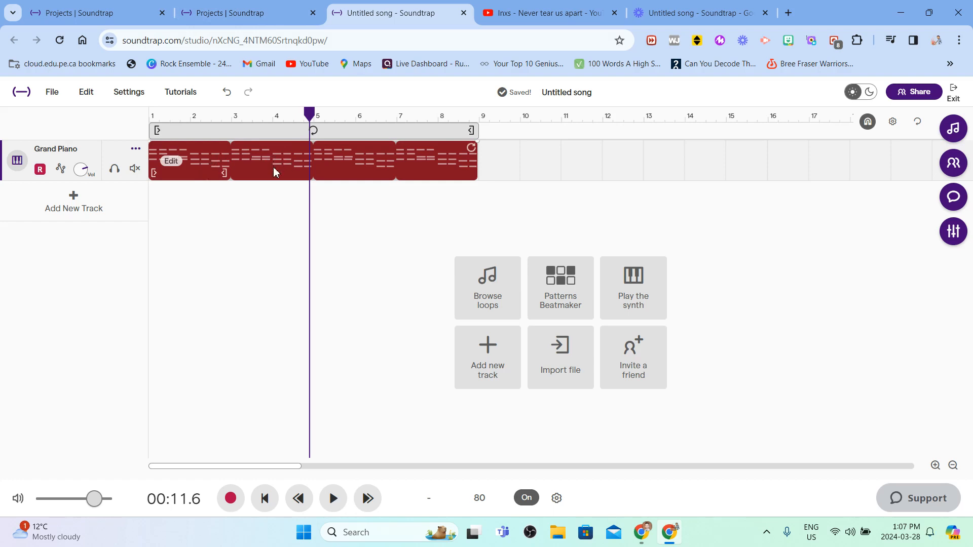
pyautogui.doubleClick(202, 155)
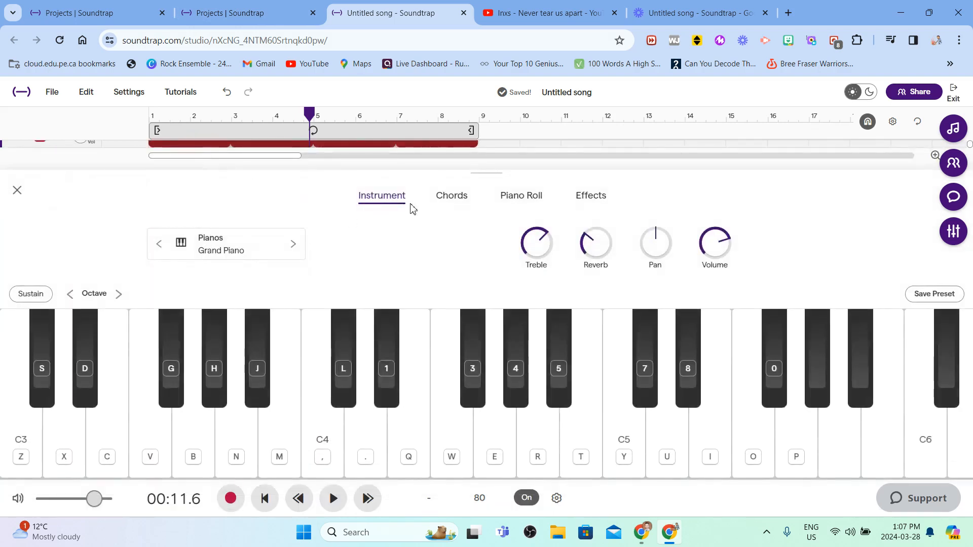
pyautogui.press('w')
pyautogui.click(519, 201)
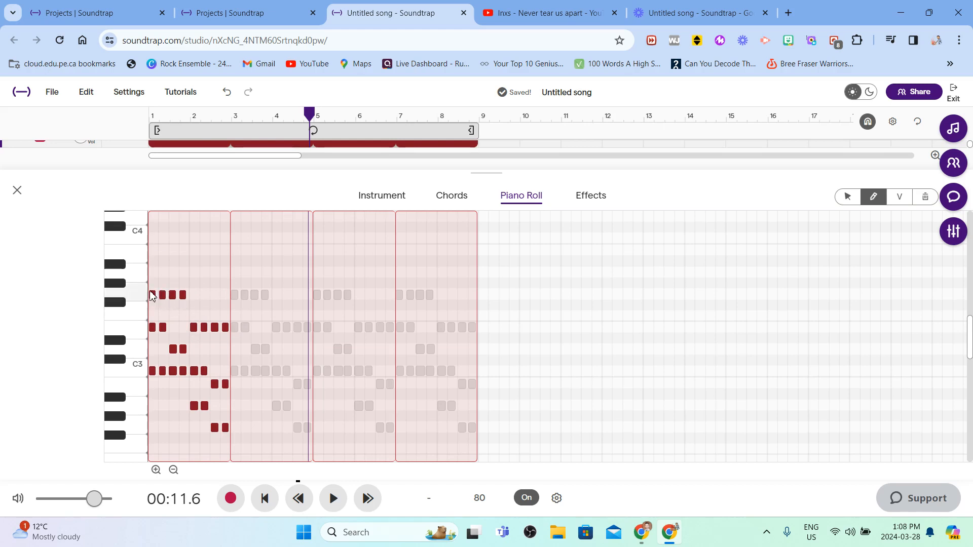
# Step: Select all the notes in the first Grand Piano region and quantize them to 1/4
pyautogui.click(193, 328)
pyautogui.hotkey('ctrl', 'a')
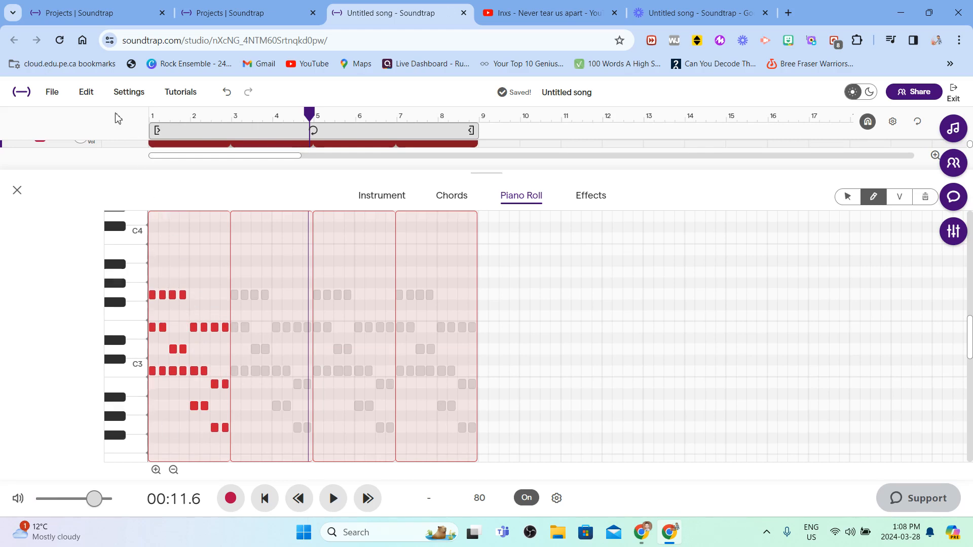
pyautogui.click(89, 93)
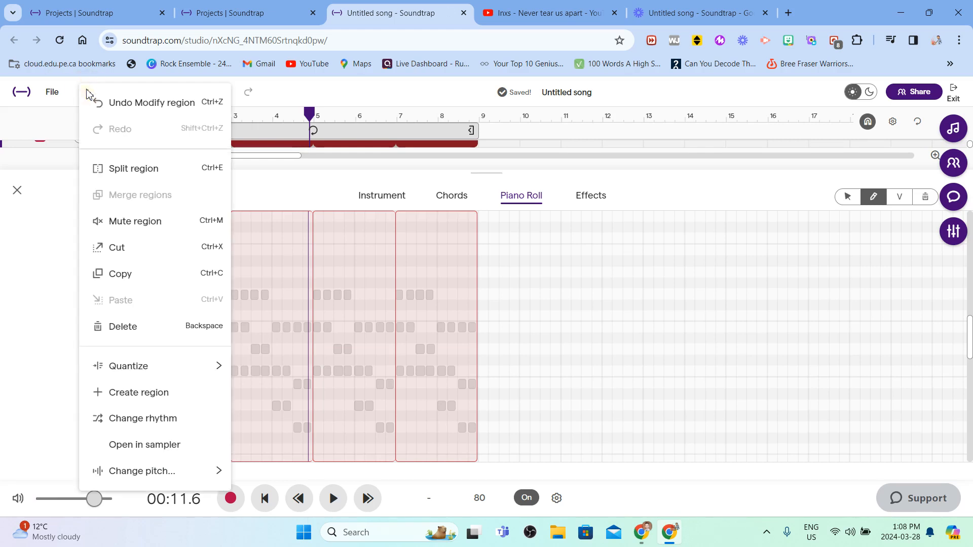
pyautogui.moveTo(159, 366)
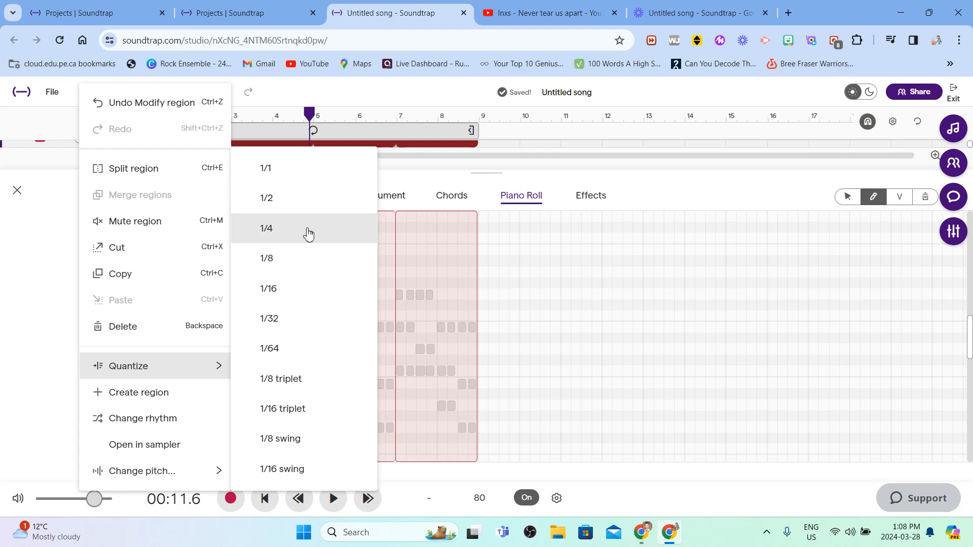
pyautogui.click(267, 236)
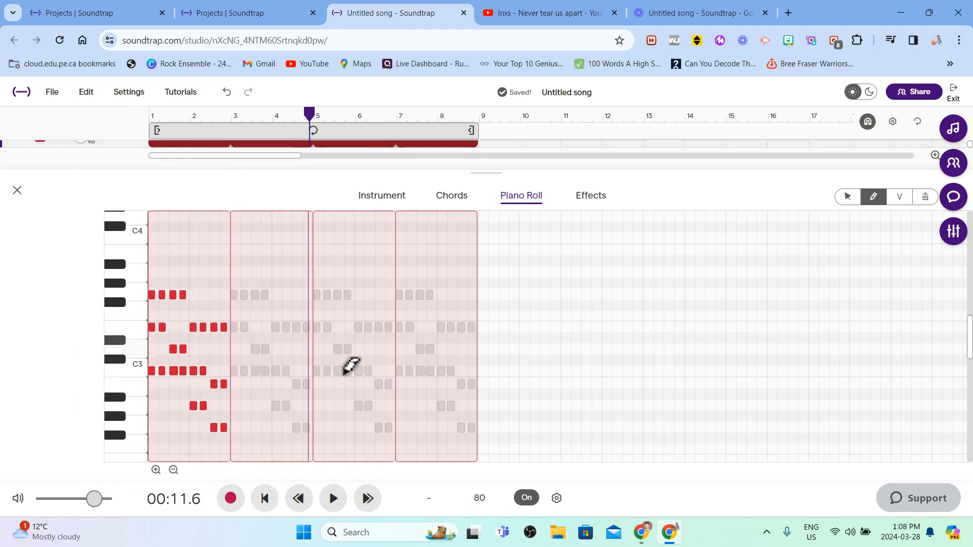
# Step: Play the quantized piano chords from the beginning, stop playback, and return the playhead to the start
pyautogui.click(264, 498)
pyautogui.click(339, 501)
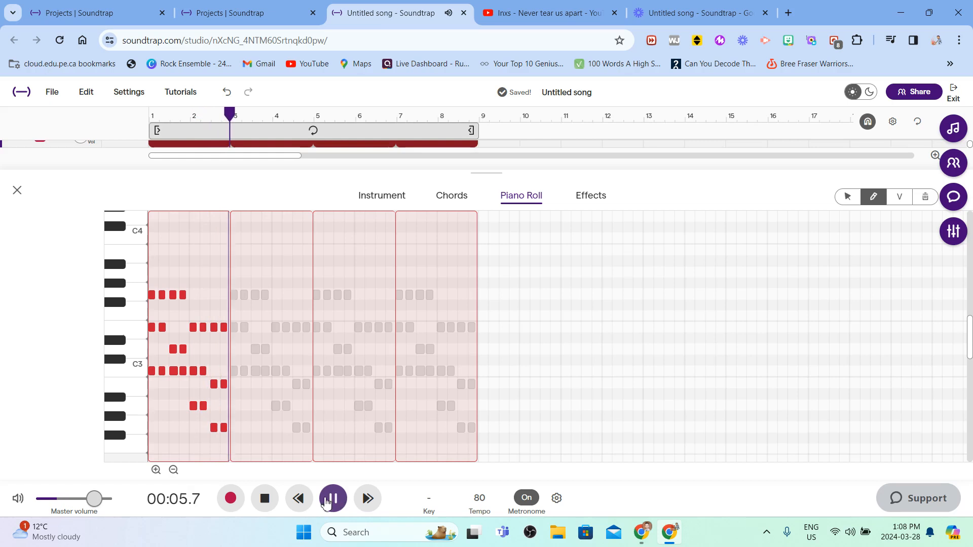
pyautogui.click(264, 498)
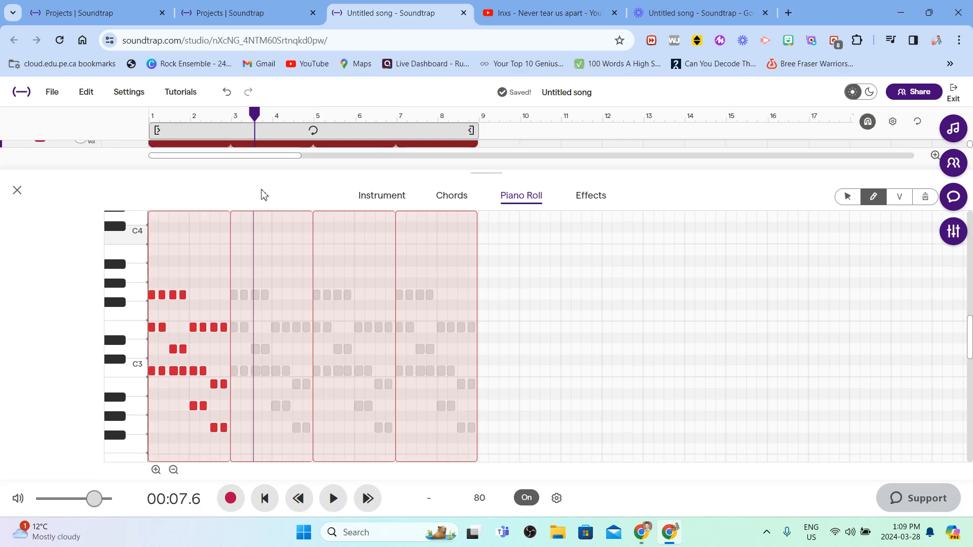
pyautogui.click(265, 501)
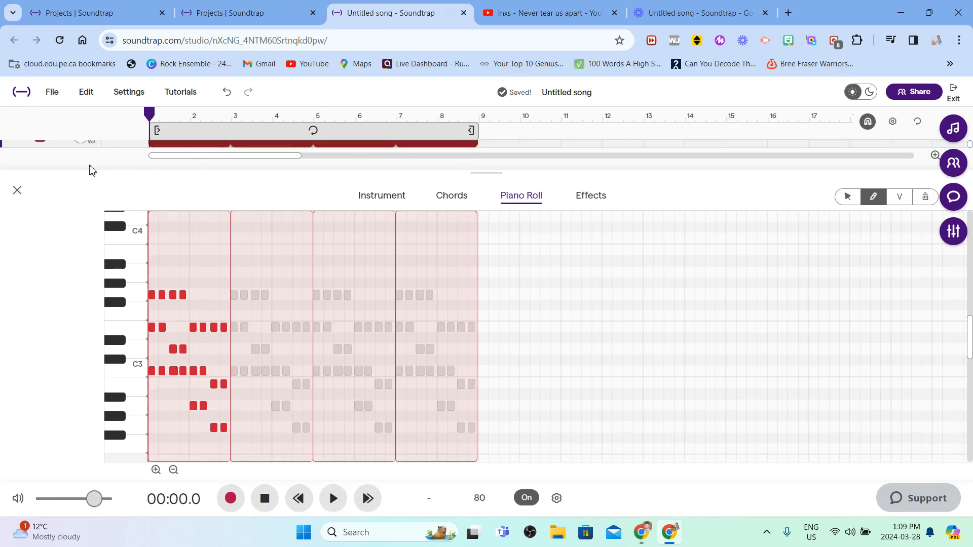
# Step: Close the note editor, open the Grand Piano's playable keyboard, and lower its octave until the range starts at C0
pyautogui.click(42, 218)
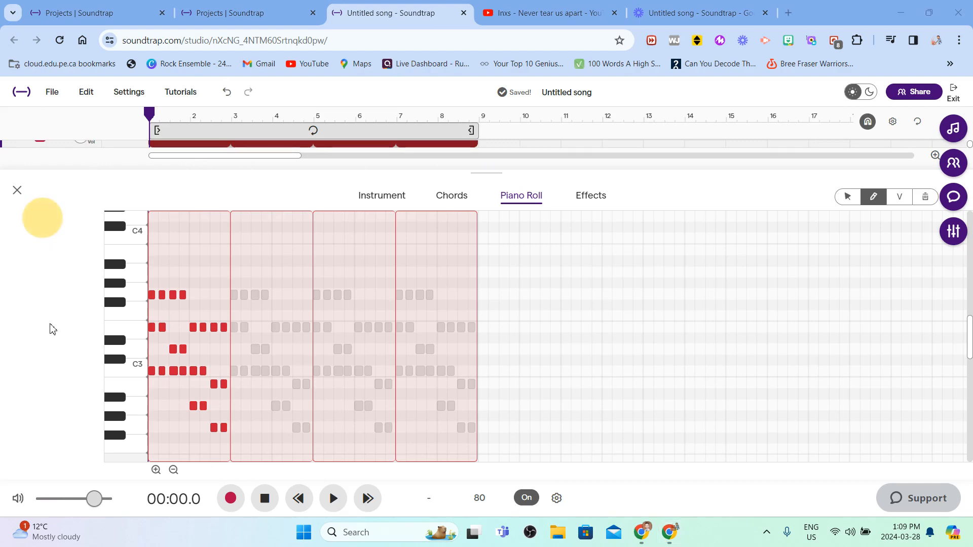
pyautogui.click(16, 190)
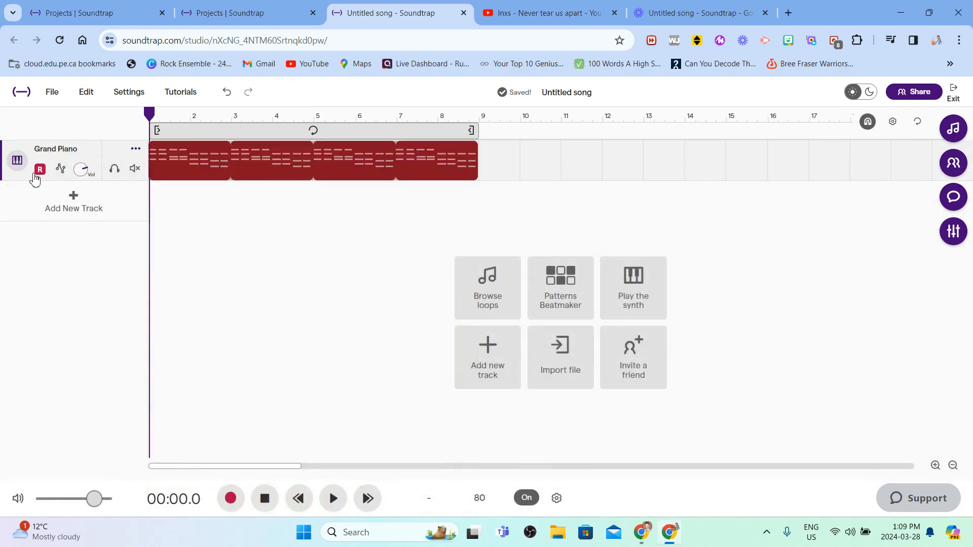
pyautogui.click(16, 160)
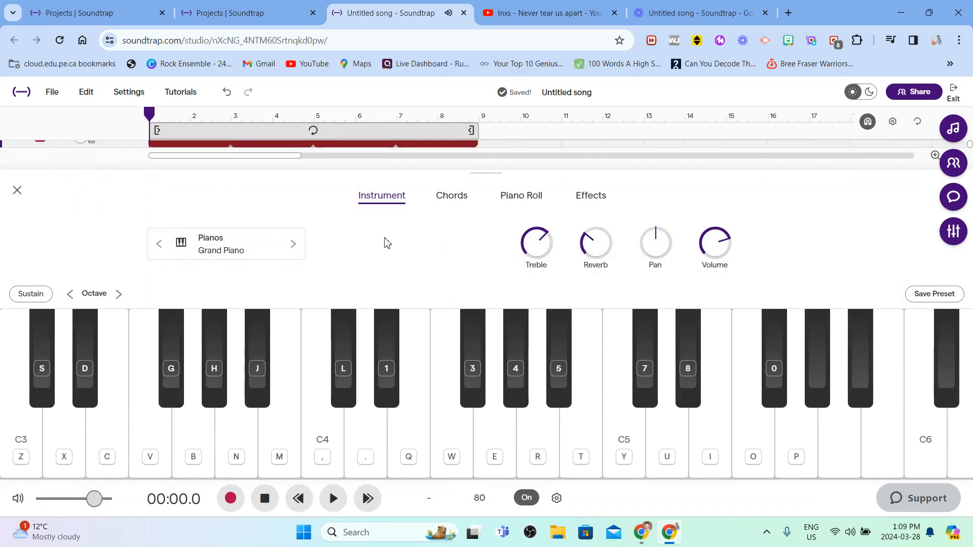
pyautogui.click(72, 296)
pyautogui.click(71, 297)
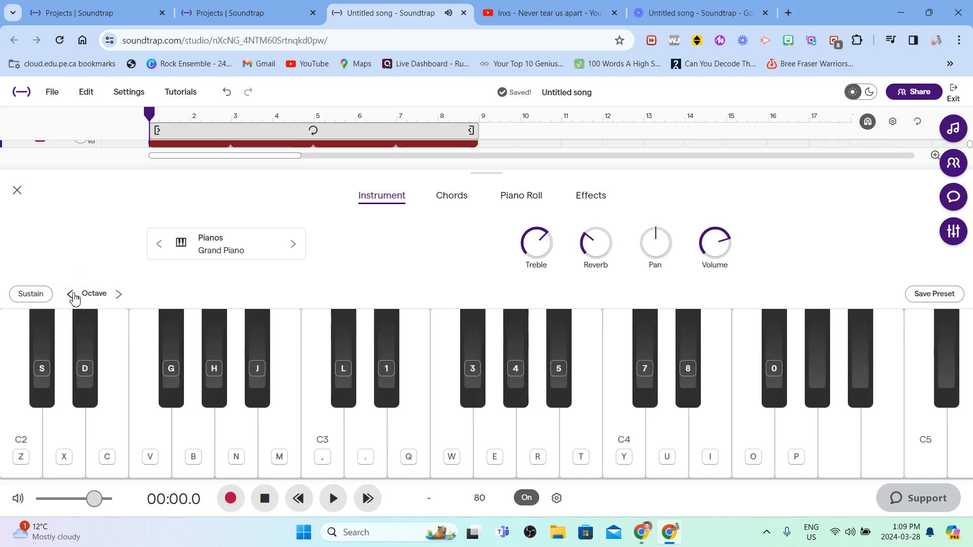
pyautogui.click(71, 297)
pyautogui.click(122, 298)
pyautogui.click(71, 296)
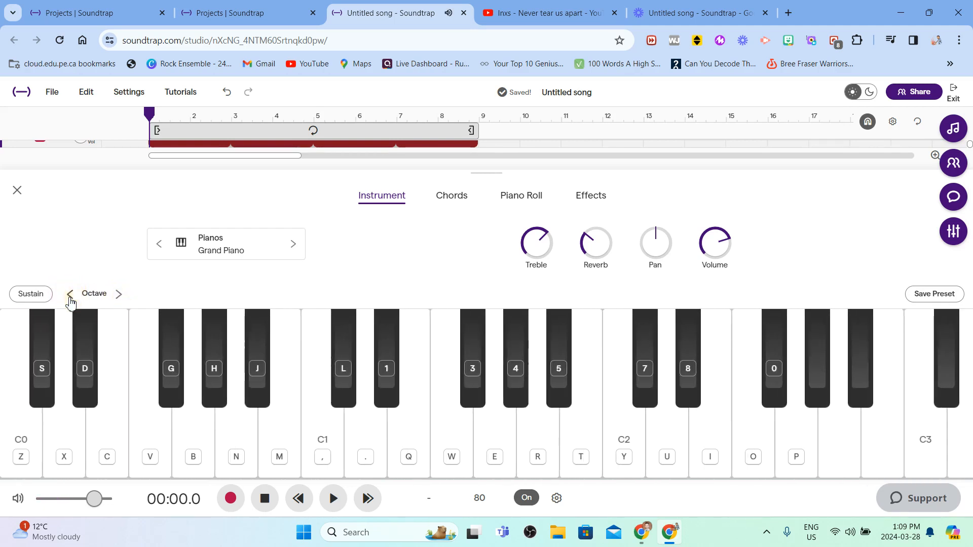
pyautogui.click(70, 296)
# Step: Audition the low A and C1 notes on the Grand Piano keyboard
pyautogui.press('n')
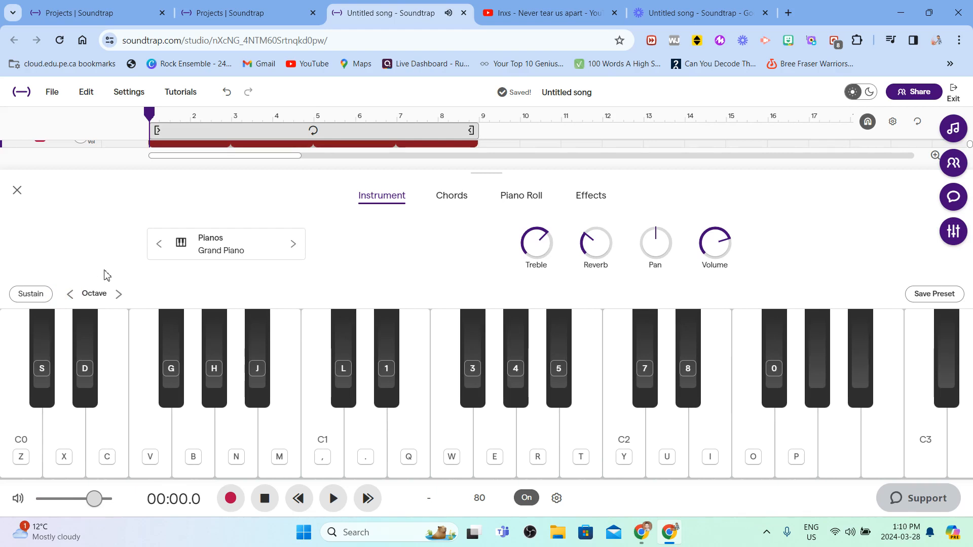
pyautogui.press('n')
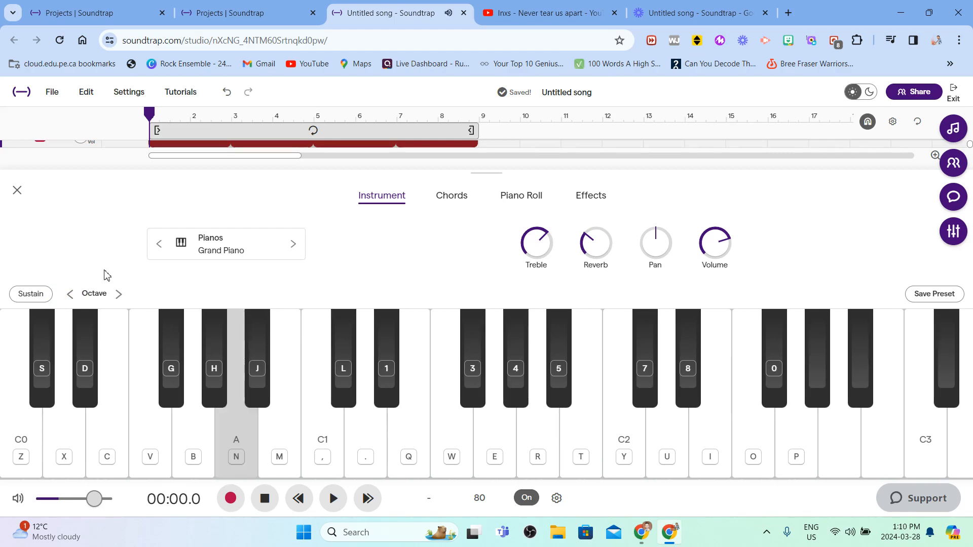
pyautogui.press(',')
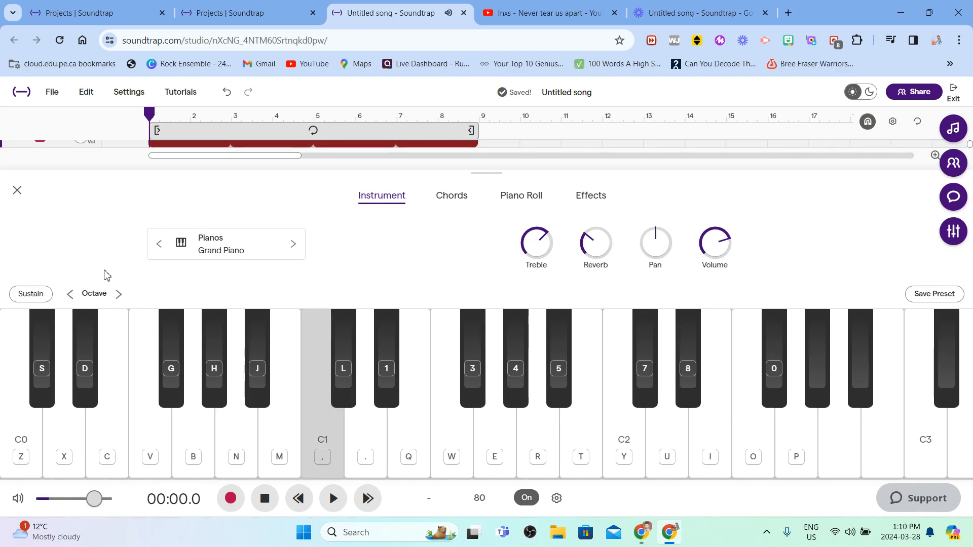
pyautogui.press(',')
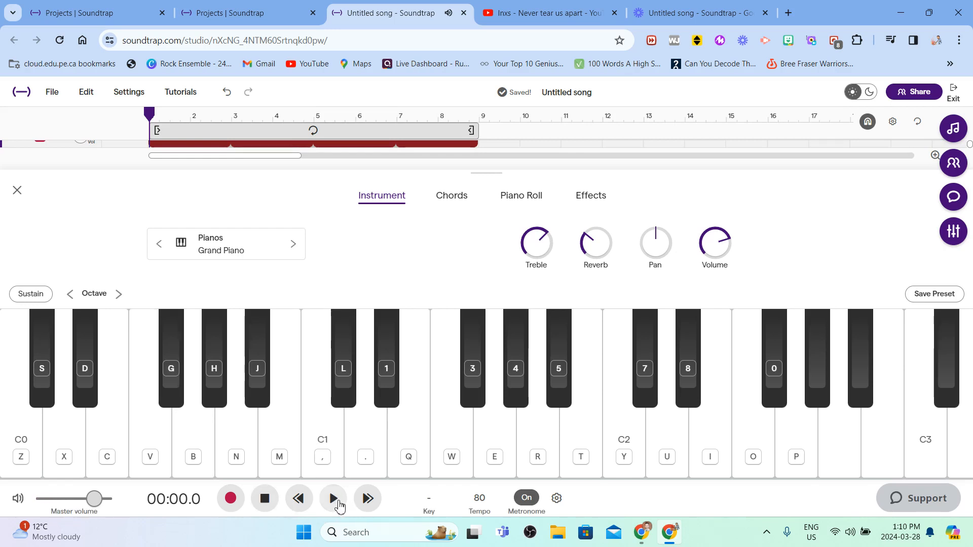
# Step: Play the chord loop while trying low bass notes over it, pause it, and audition G and D
pyautogui.click(338, 503)
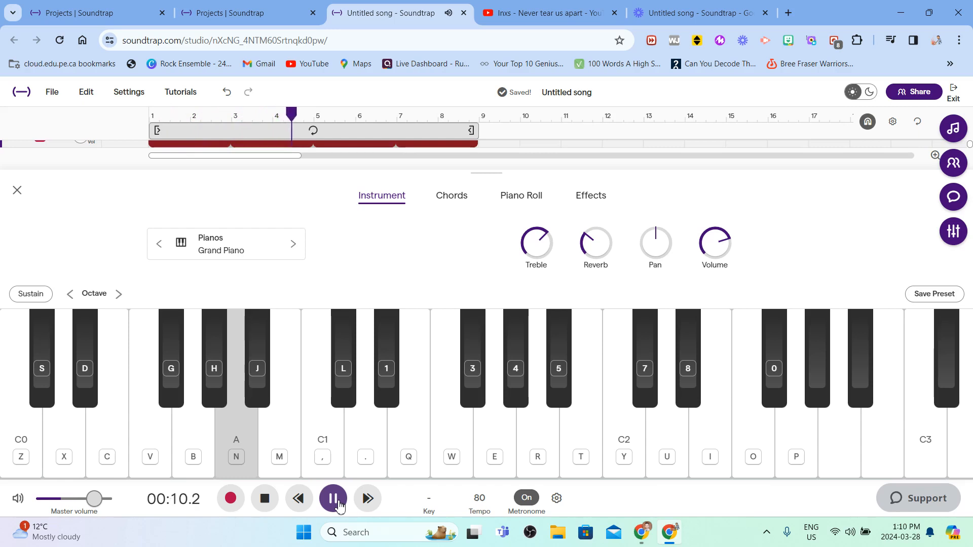
pyautogui.click(334, 499)
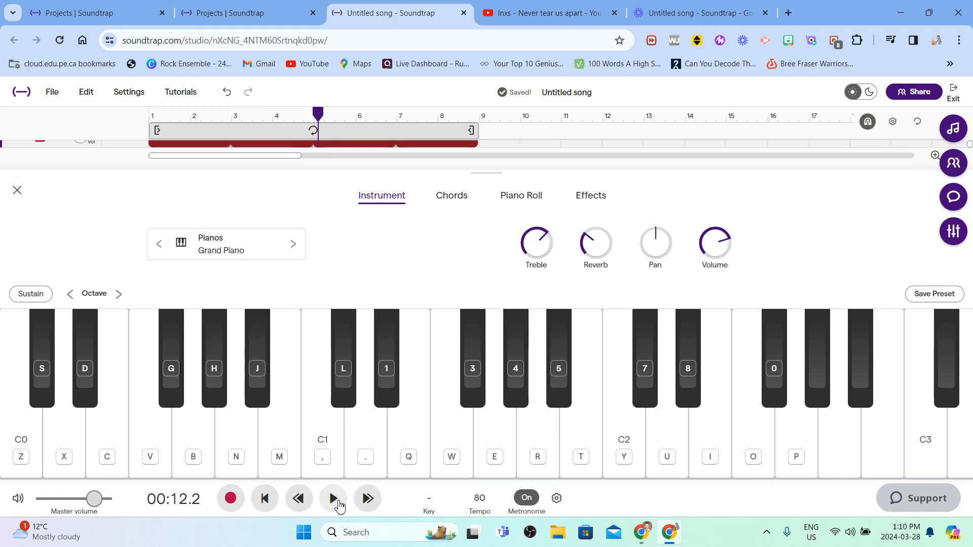
pyautogui.press('b')
pyautogui.press('.')
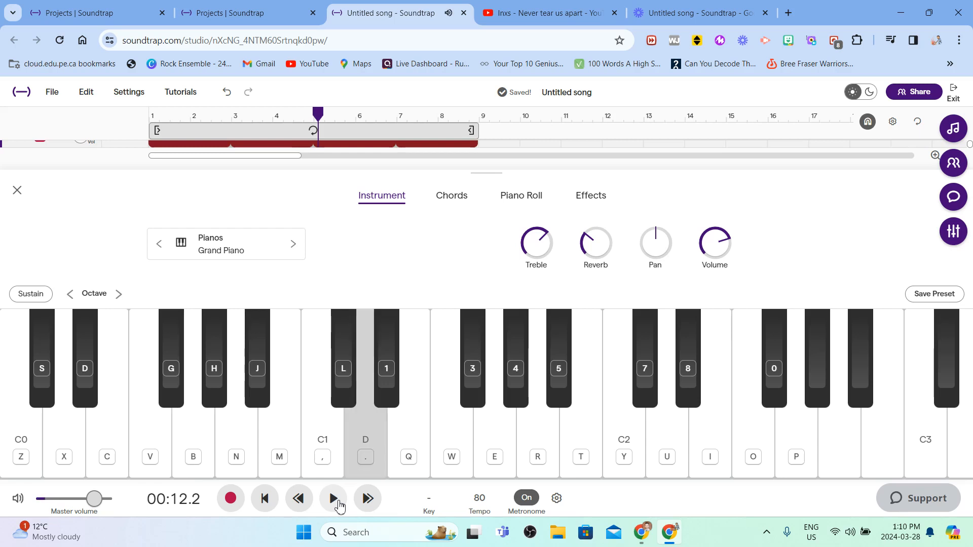
# Step: Replay the chord loop from the beginning to rehearse the bass line, pausing after measure 5
pyautogui.click(264, 499)
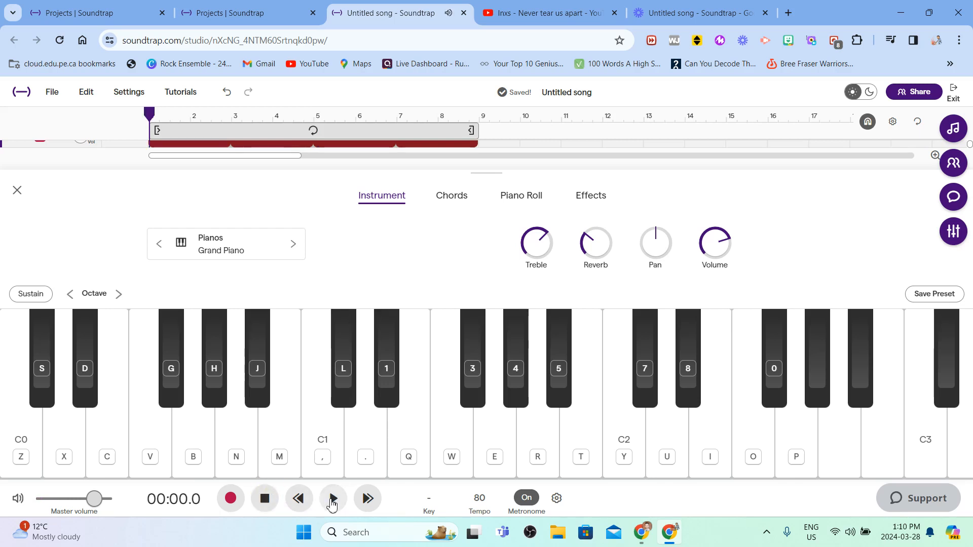
pyautogui.click(331, 499)
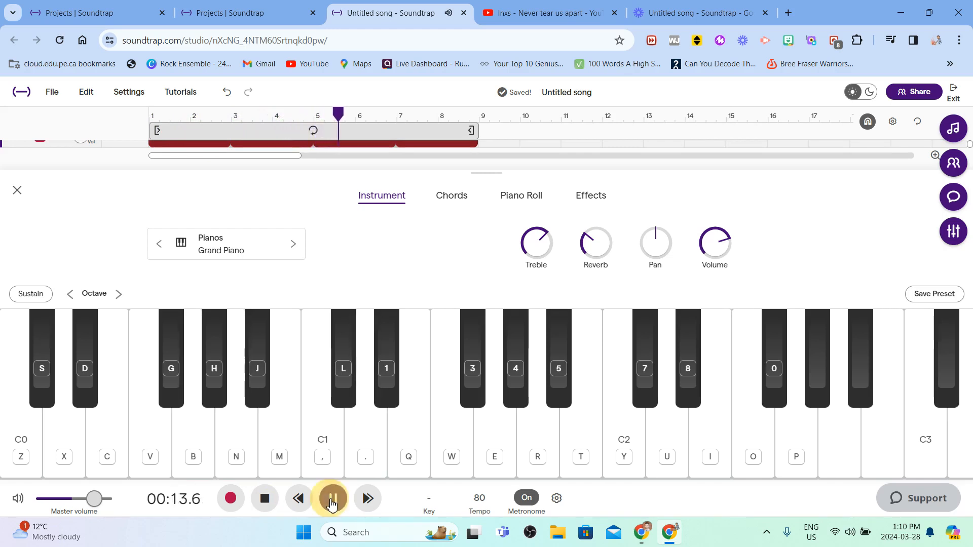
pyautogui.click(333, 500)
# Step: Rehearse the bass line notes C1, D, A and G on the low piano keyboard
pyautogui.click(328, 459)
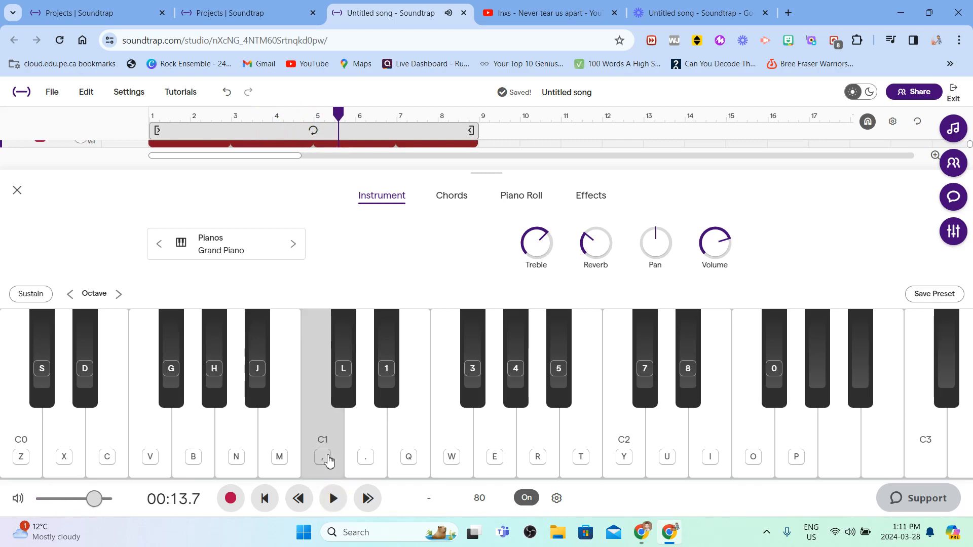
pyautogui.press('.')
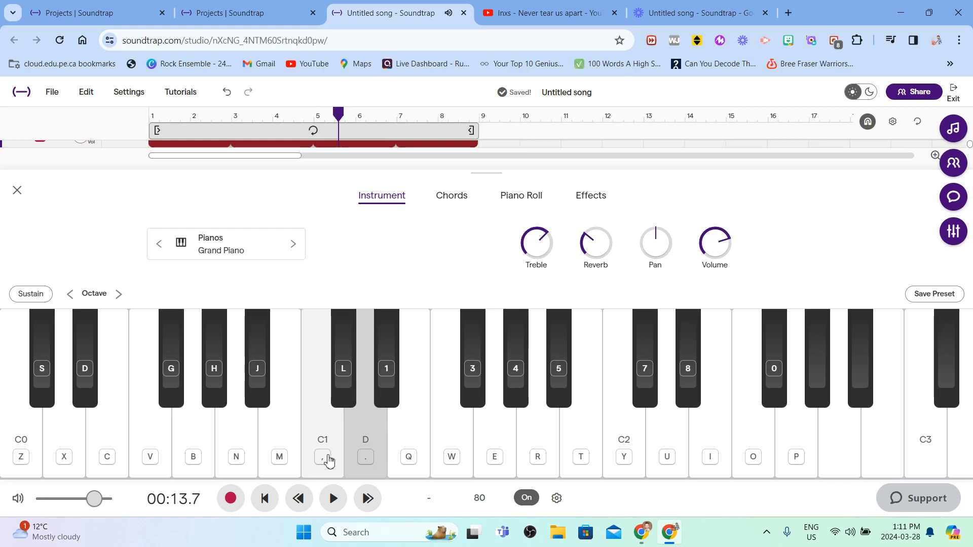
pyautogui.press('n')
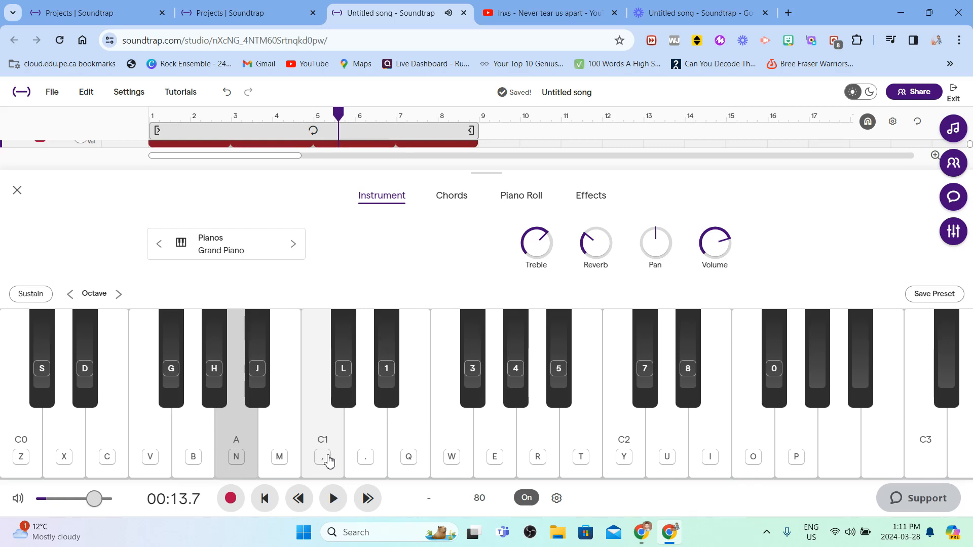
pyautogui.press('b')
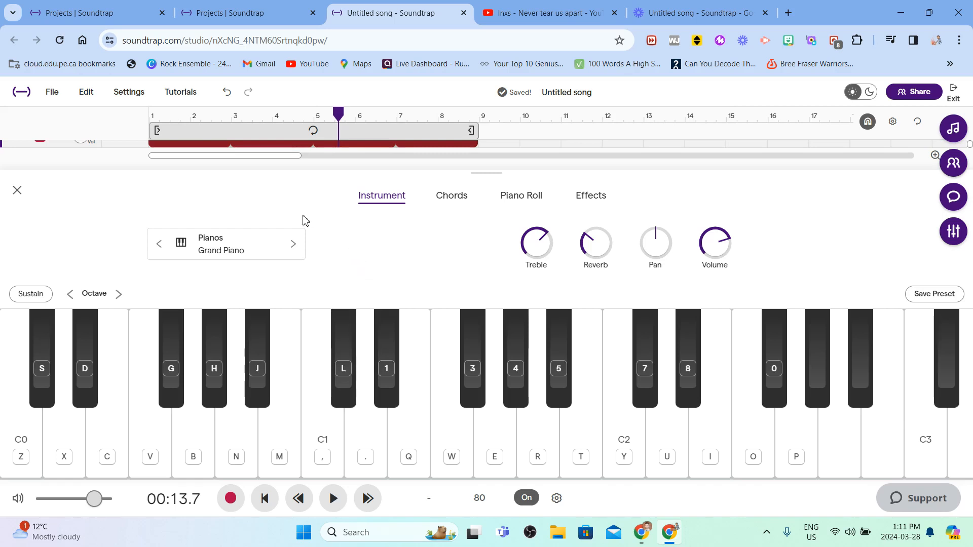
pyautogui.press('.')
# Step: Record the bass notes C1, D, A and G over the chord loop from the beginning, stopping after the fourth note, and close the instrument editor
pyautogui.click(265, 499)
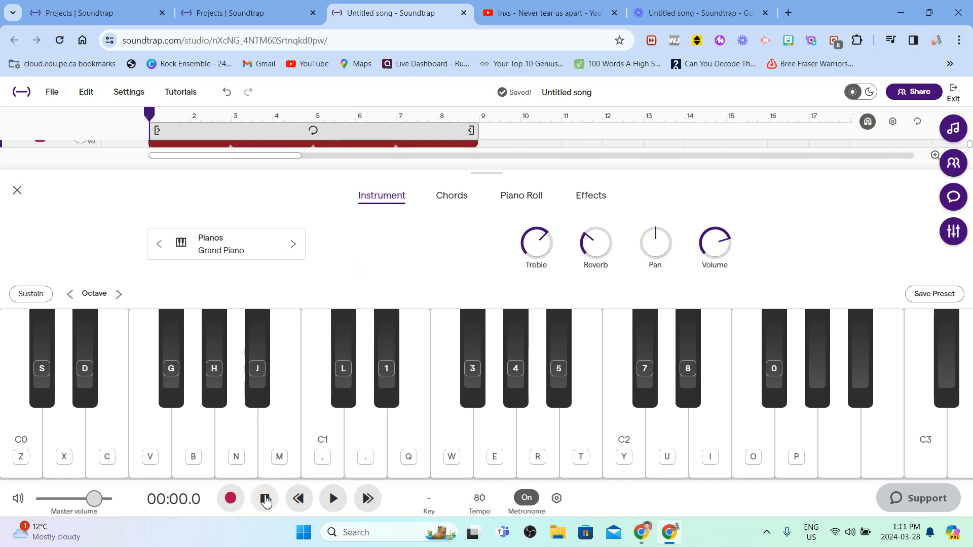
pyautogui.click(230, 499)
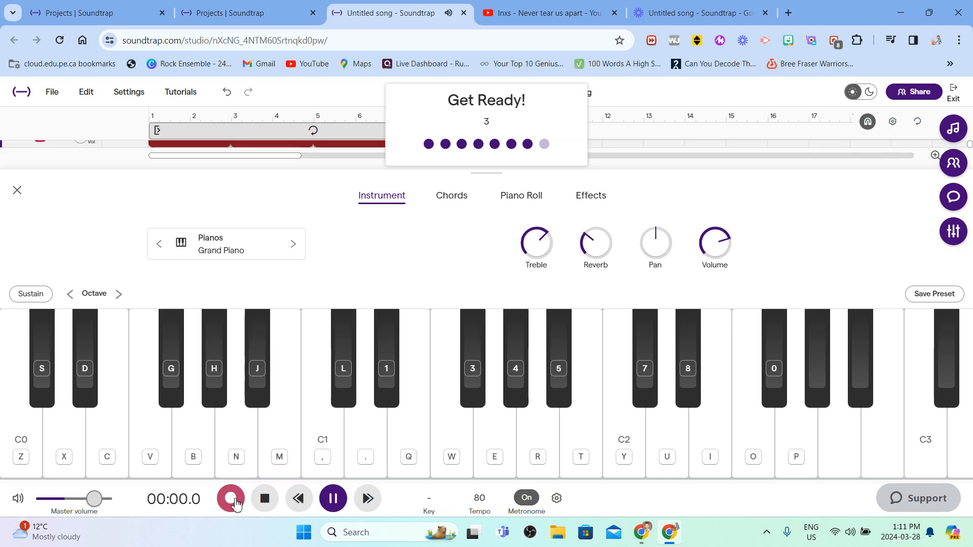
pyautogui.press(',')
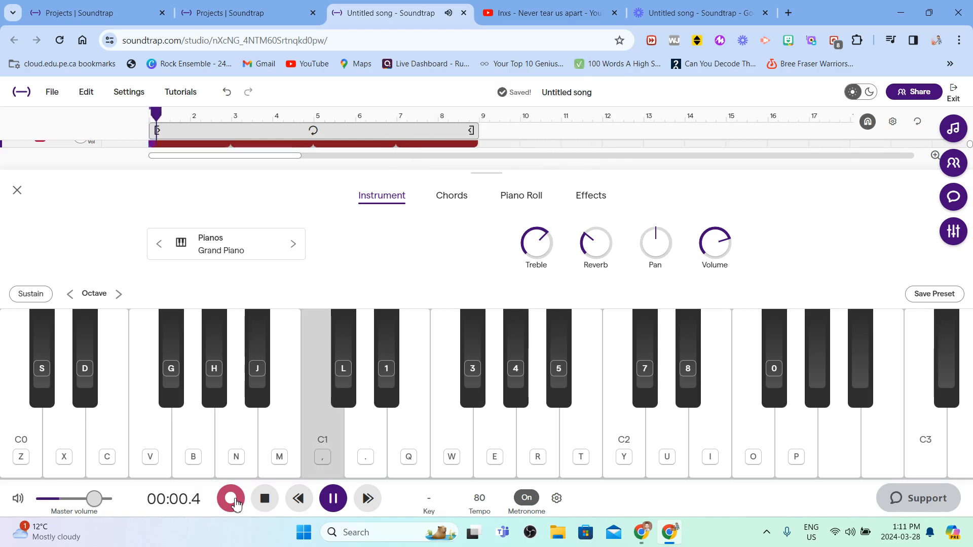
pyautogui.press('.')
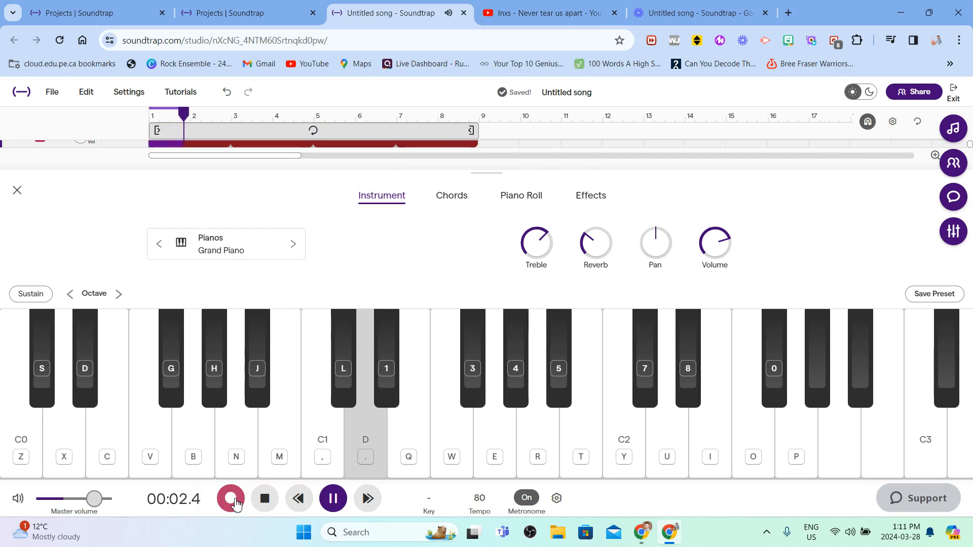
pyautogui.press('n')
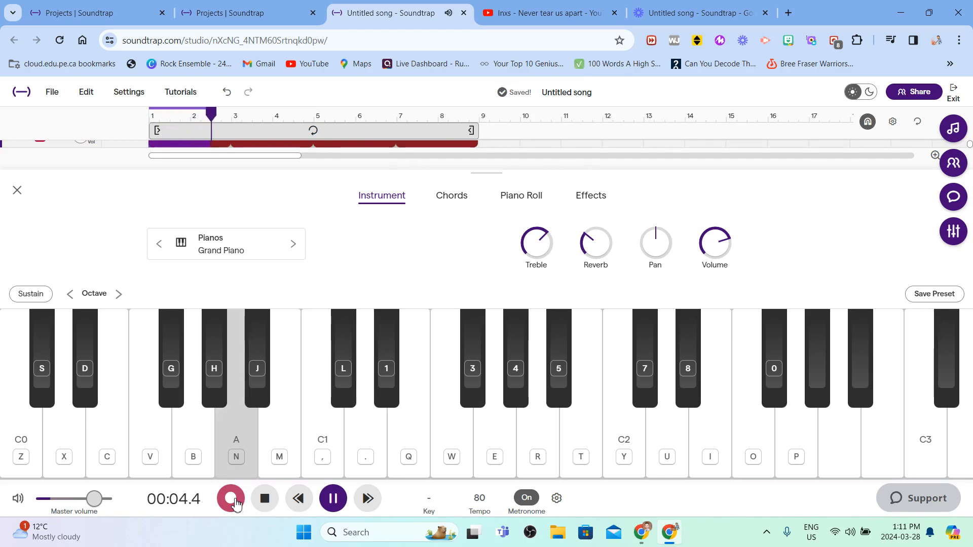
pyautogui.press('b')
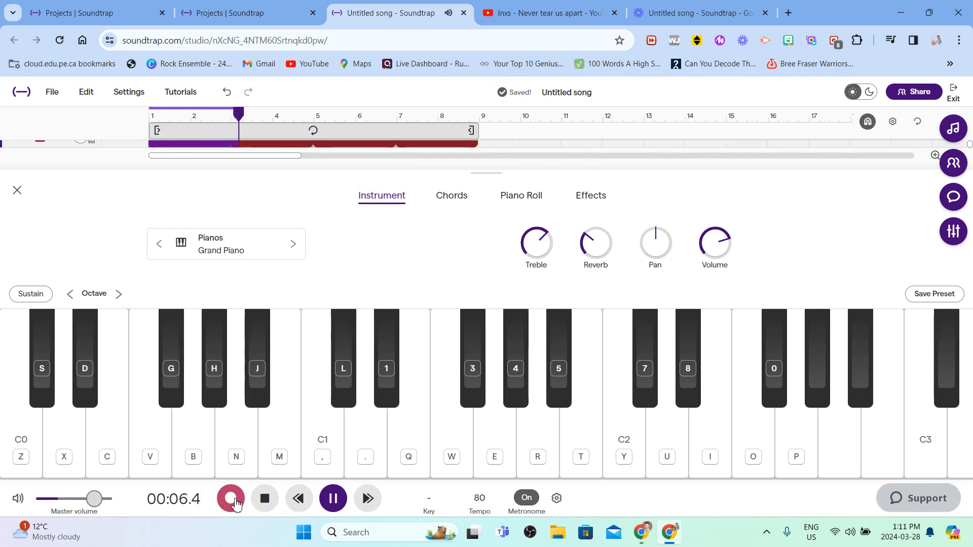
pyautogui.click(272, 503)
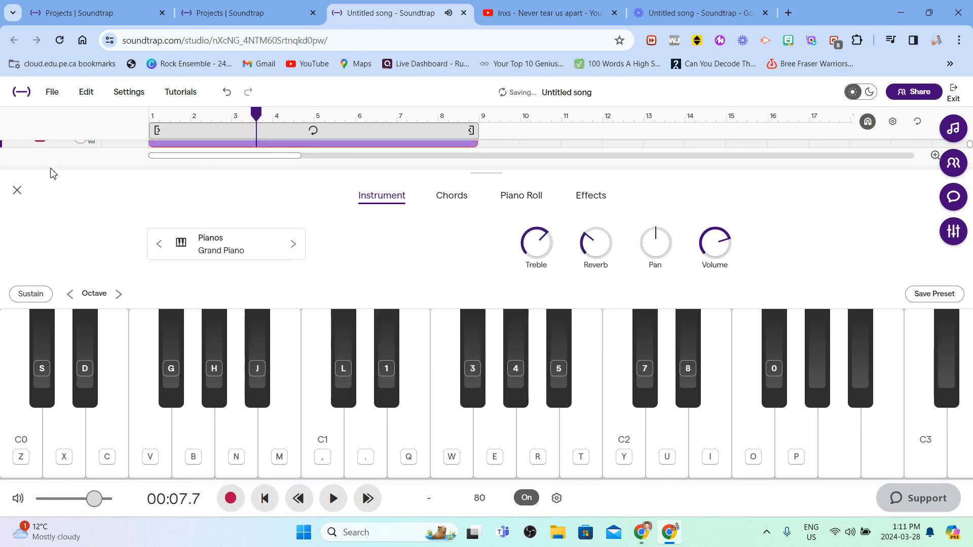
pyautogui.click(18, 189)
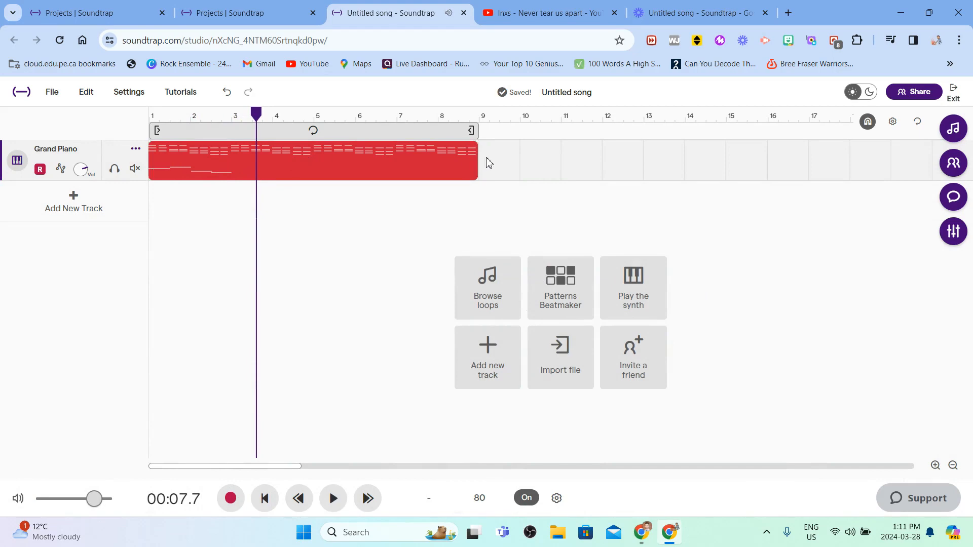
# Step: Examine the recorded low bass notes in the Grand Piano region's piano roll and close the editor
pyautogui.doubleClick(285, 169)
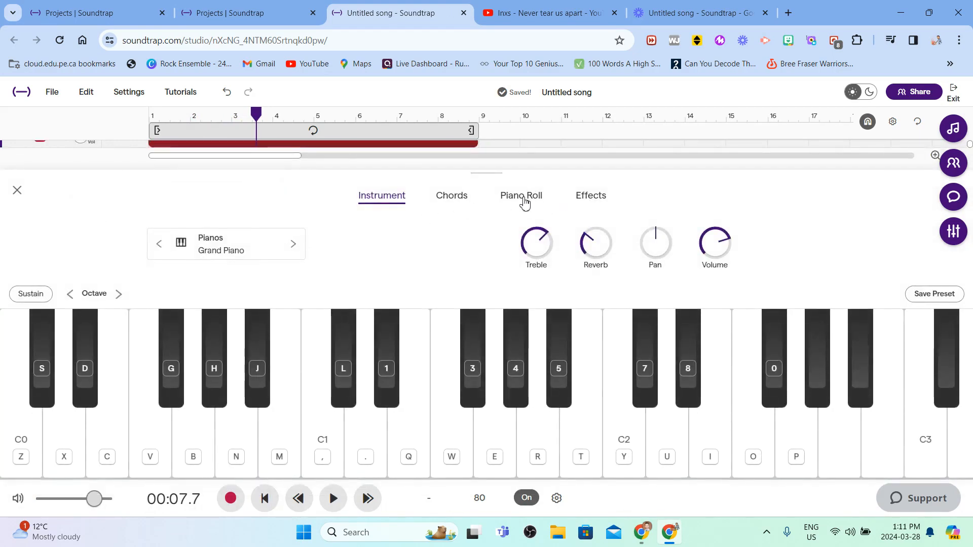
pyautogui.click(521, 197)
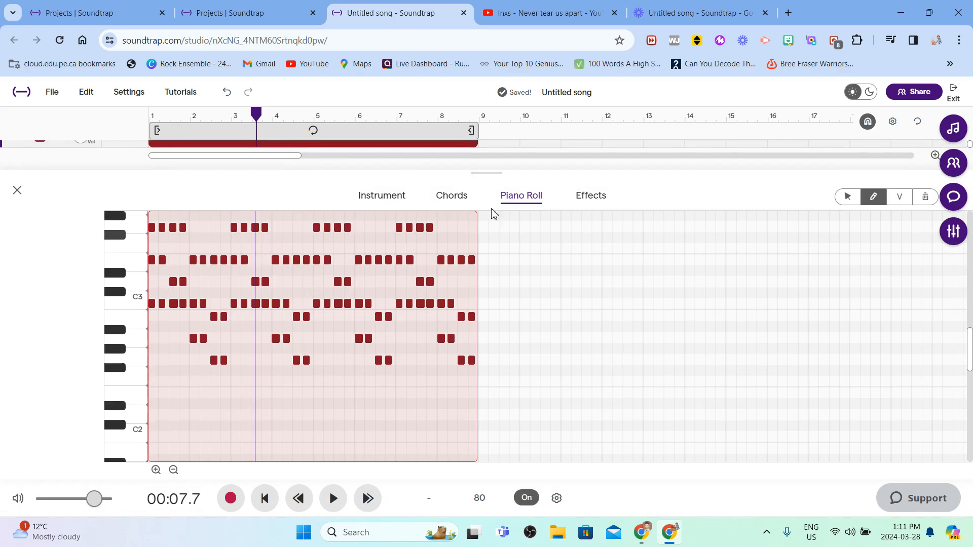
pyautogui.scroll(-3, 421, 356)
pyautogui.scroll(-6, 423, 357)
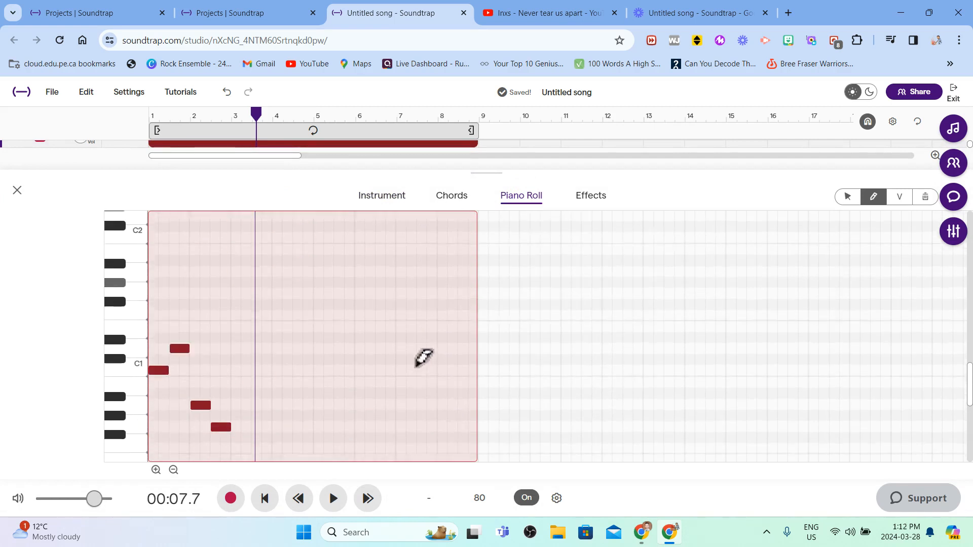
pyautogui.scroll(1, 423, 357)
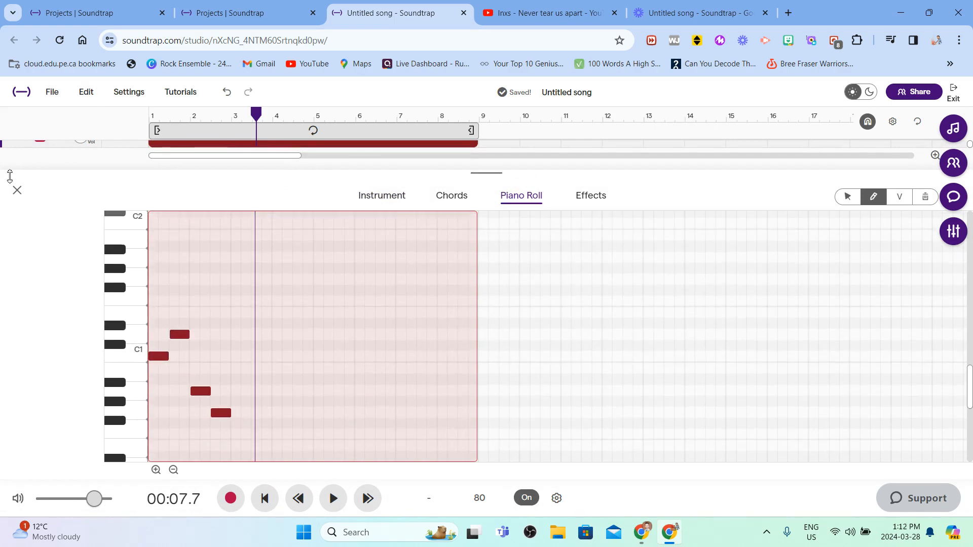
pyautogui.click(17, 190)
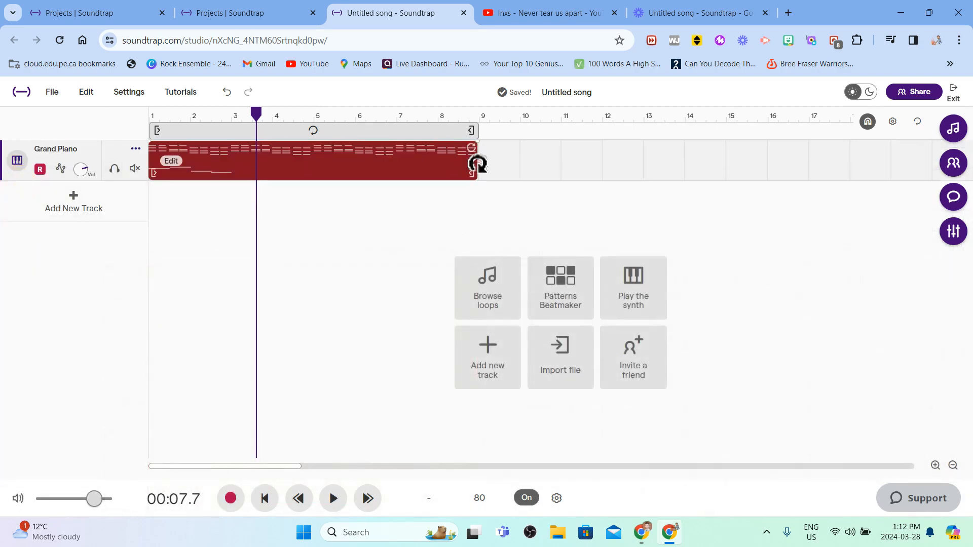
# Step: Shorten the Grand Piano region to its first two measures and quantize all of its notes to 1/4
pyautogui.moveTo(477, 163); pyautogui.dragTo(230, 167)
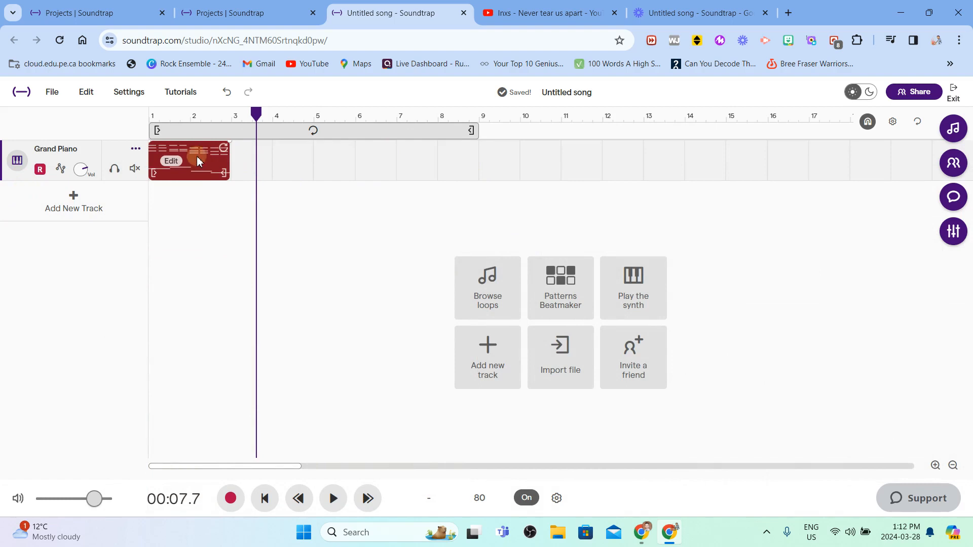
pyautogui.click(172, 161)
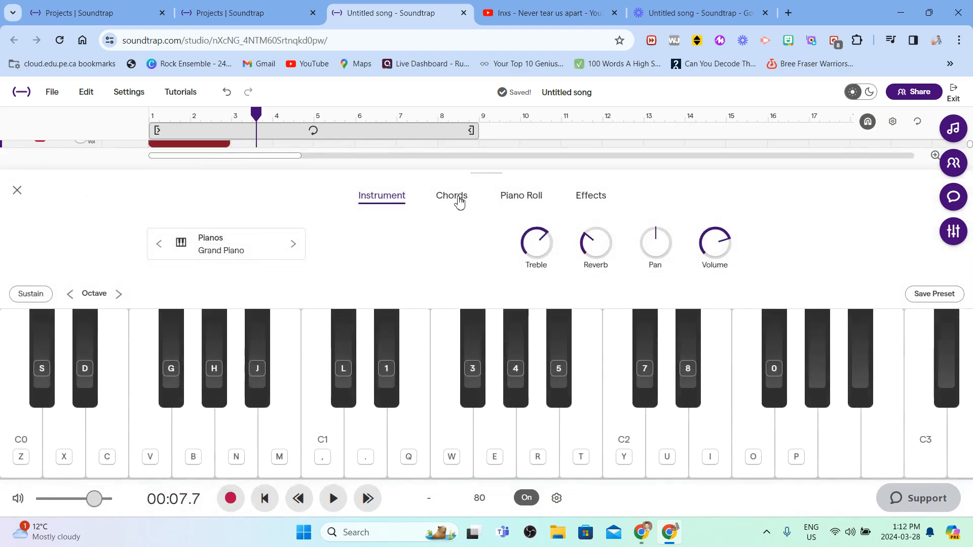
pyautogui.click(521, 196)
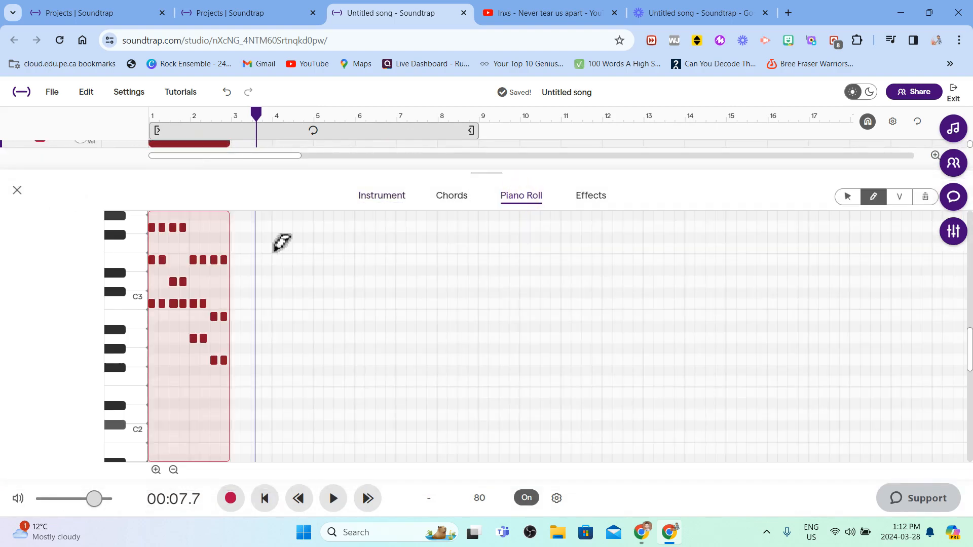
pyautogui.scroll(-4, 209, 391)
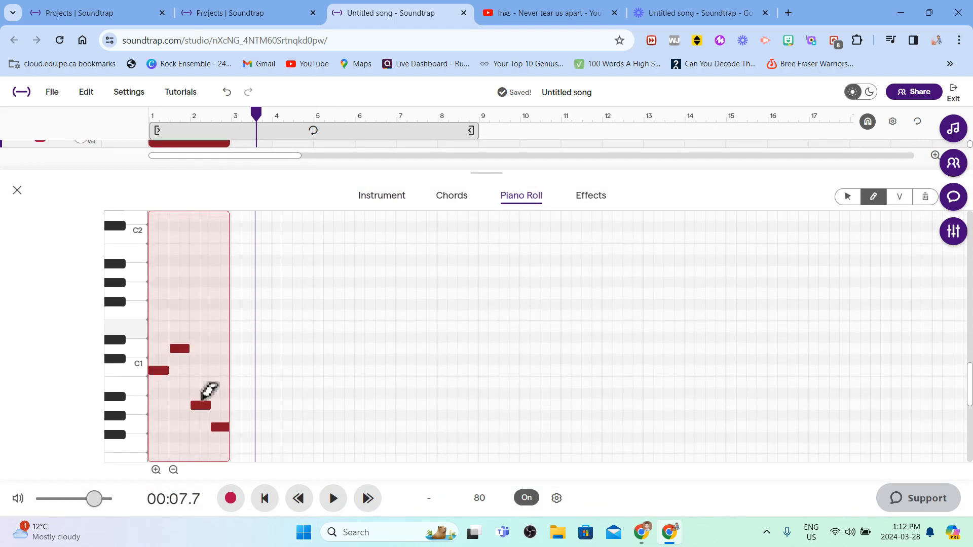
pyautogui.scroll(-1, 209, 392)
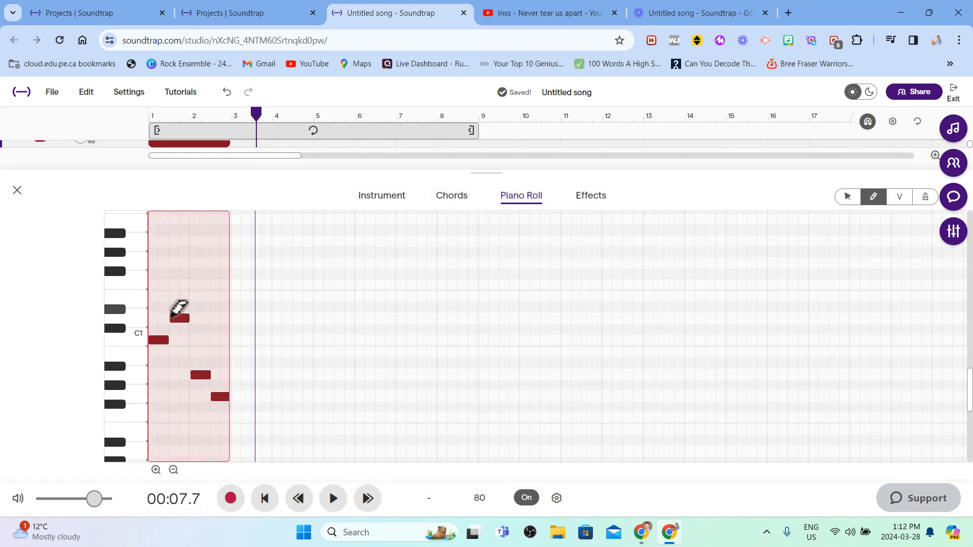
pyautogui.click(157, 340)
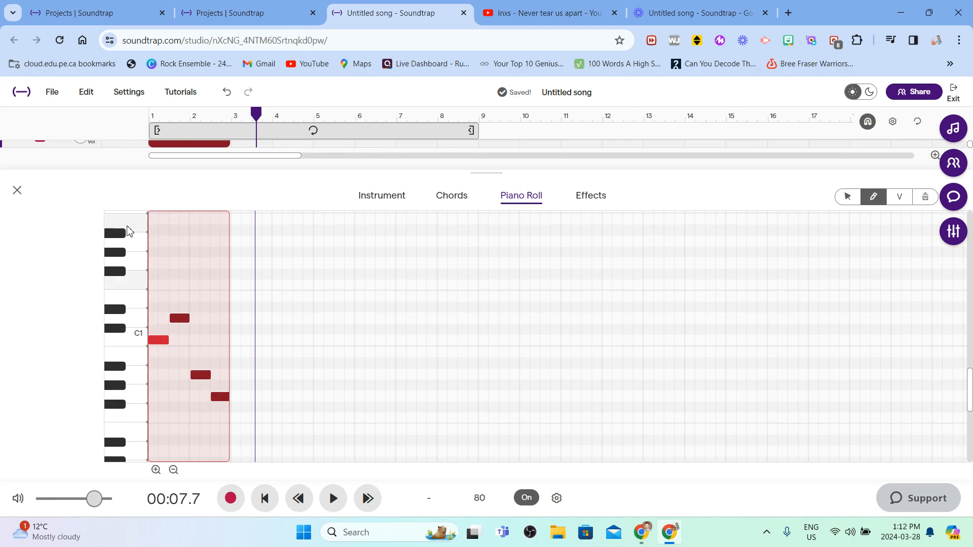
pyautogui.hotkey('ctrl', 'a')
pyautogui.click(86, 91)
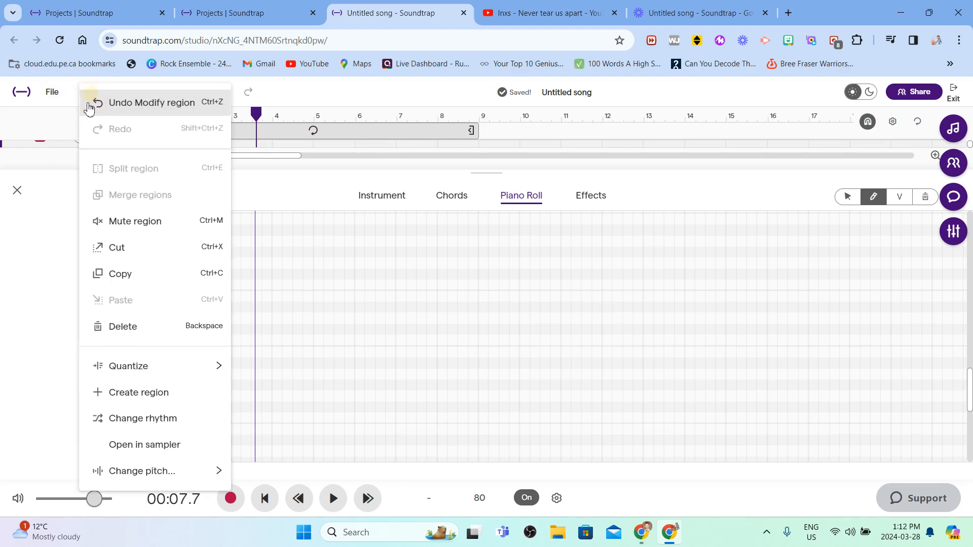
pyautogui.moveTo(211, 374)
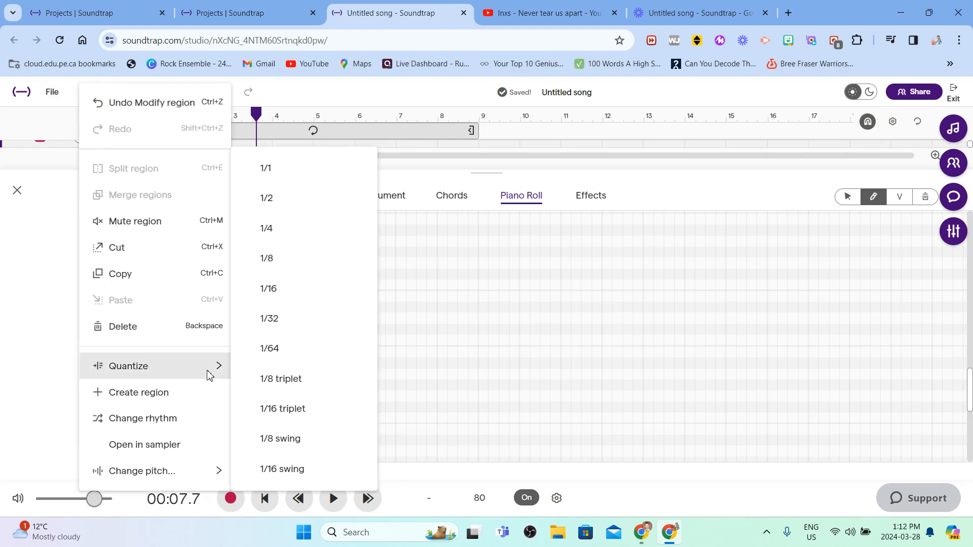
pyautogui.click(308, 224)
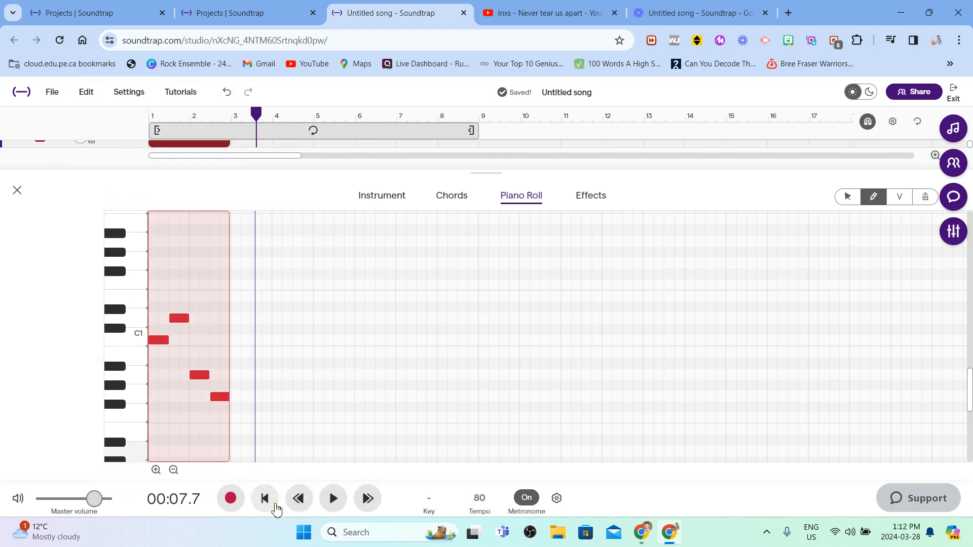
# Step: Play back the quantized two-measure region from the beginning and loop it through the end of measure 8
pyautogui.click(275, 507)
pyautogui.click(333, 499)
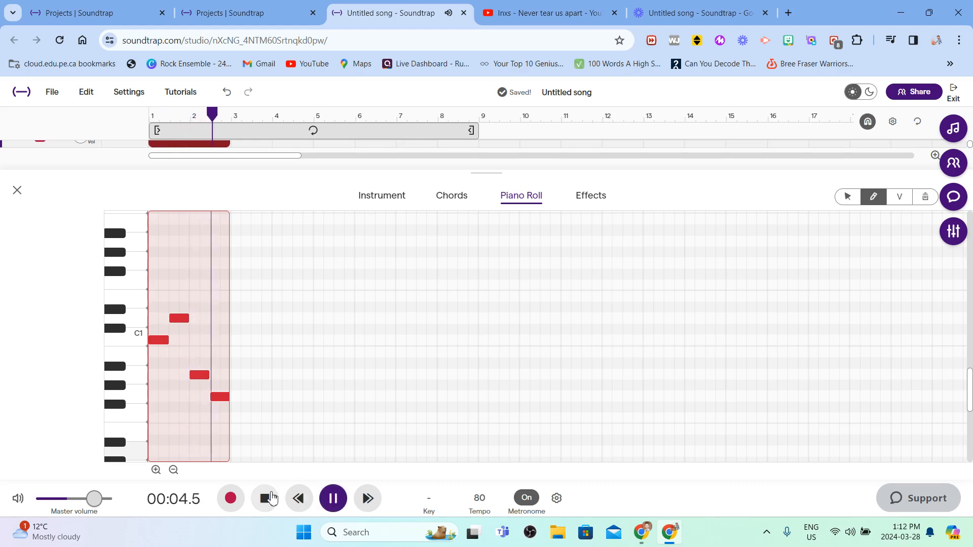
pyautogui.click(272, 498)
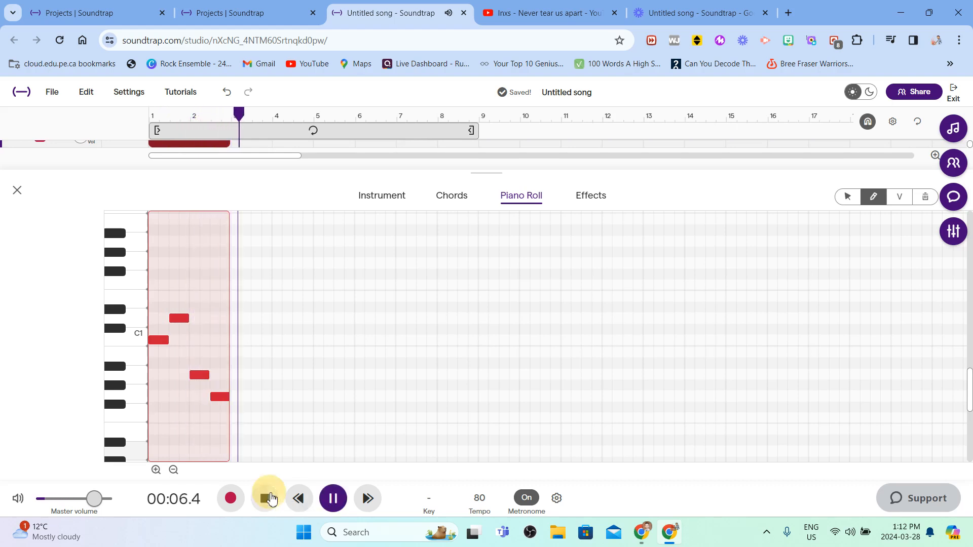
pyautogui.click(17, 190)
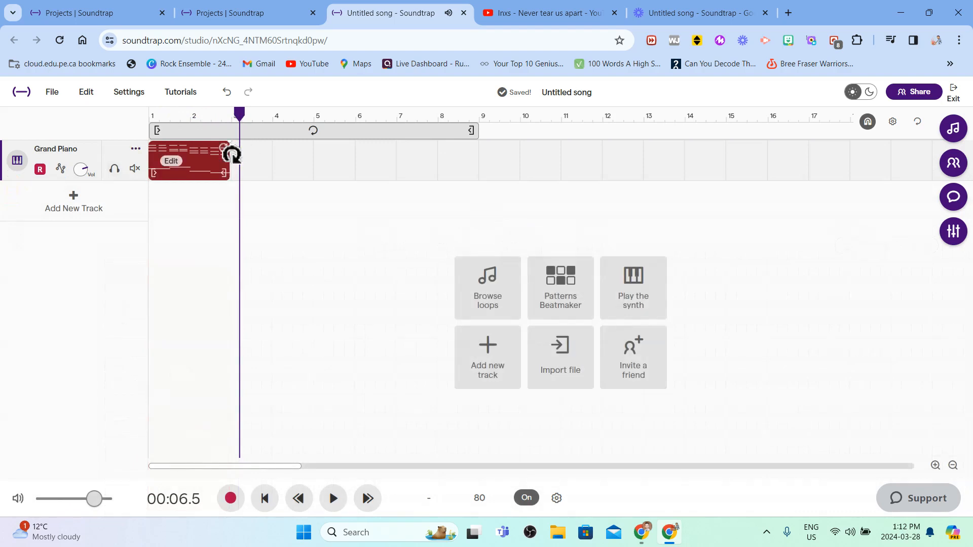
pyautogui.moveTo(232, 153); pyautogui.dragTo(474, 149)
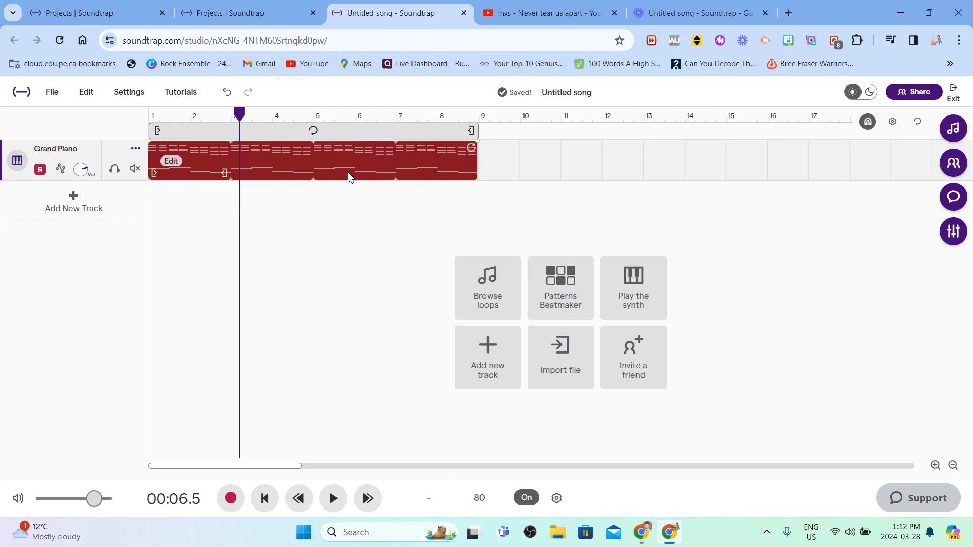
# Step: Add a second Keys track with the Grand Piano instrument and close its instrument editor
pyautogui.click(73, 198)
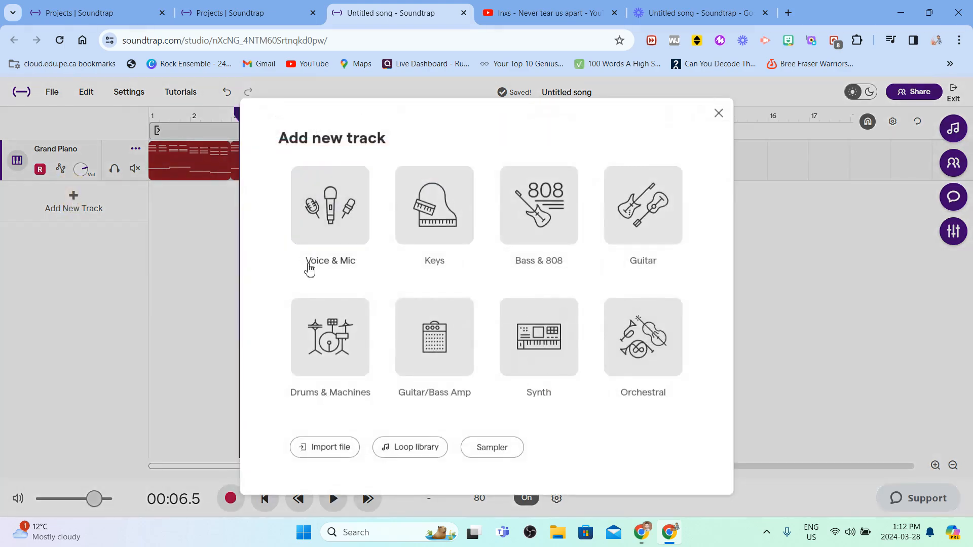
pyautogui.click(440, 217)
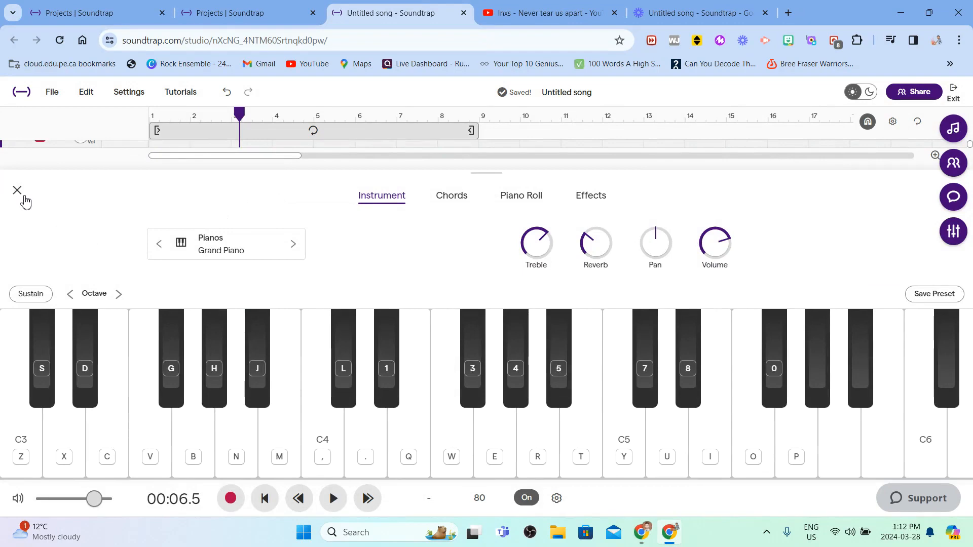
pyautogui.click(17, 190)
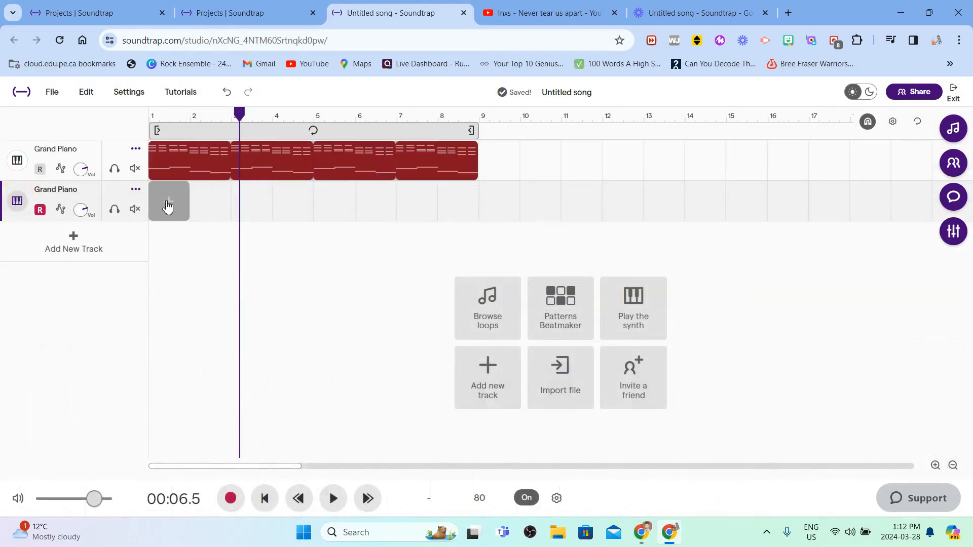